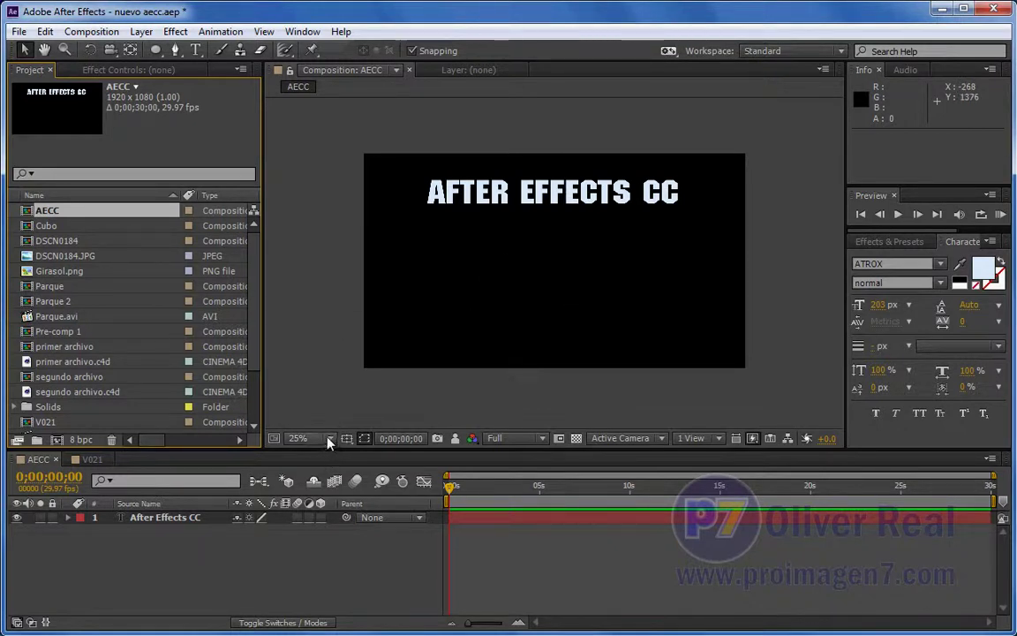
- Open the V021 composition, preview a later frame of the concert footage, and return to its start
{"action": "left_click", "coordinate": [32, 423]}
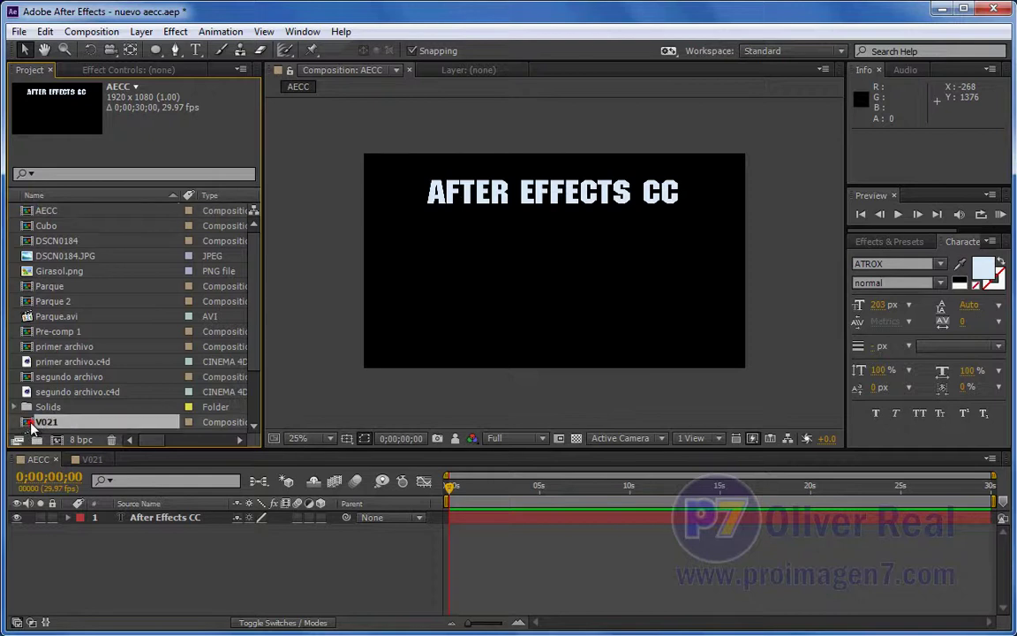
{"action": "double_click", "coordinate": [32, 422]}
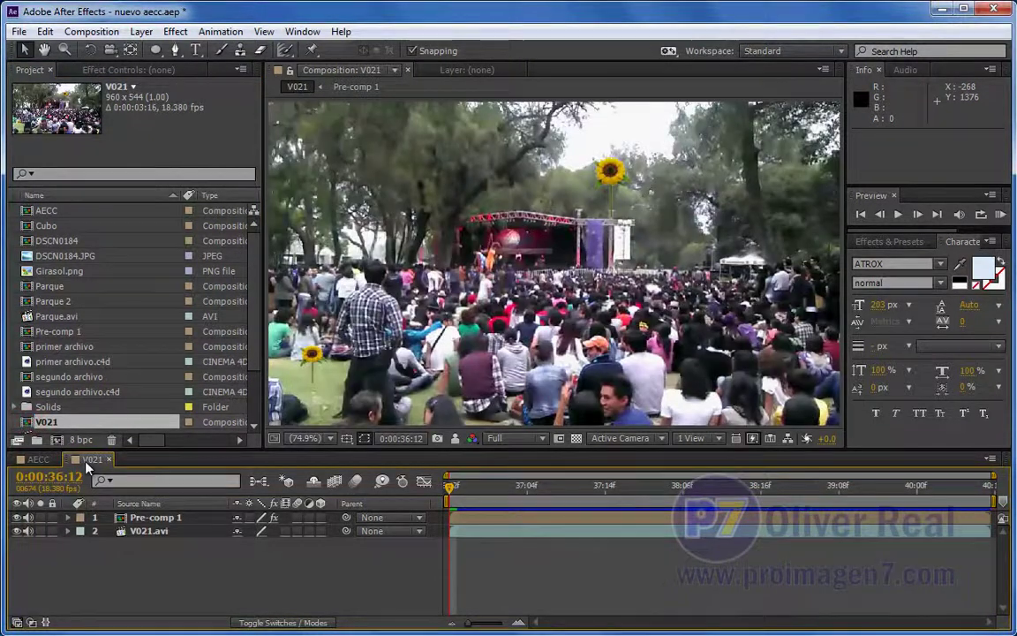
{"action": "left_click_drag", "start_coordinate": [453, 487], "coordinate": [926, 499]}
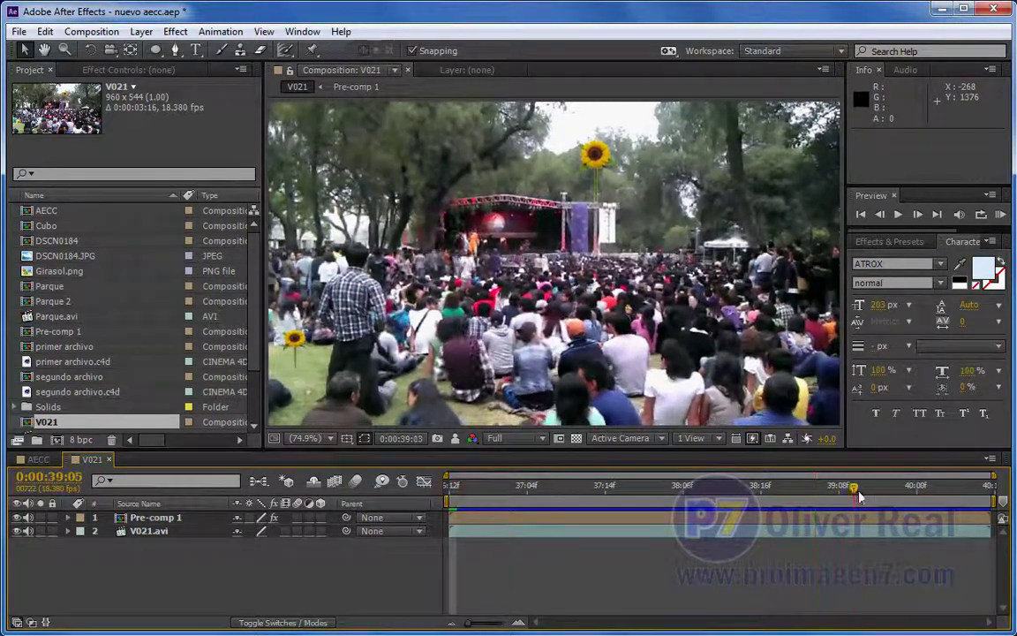
{"action": "key", "text": "Home"}
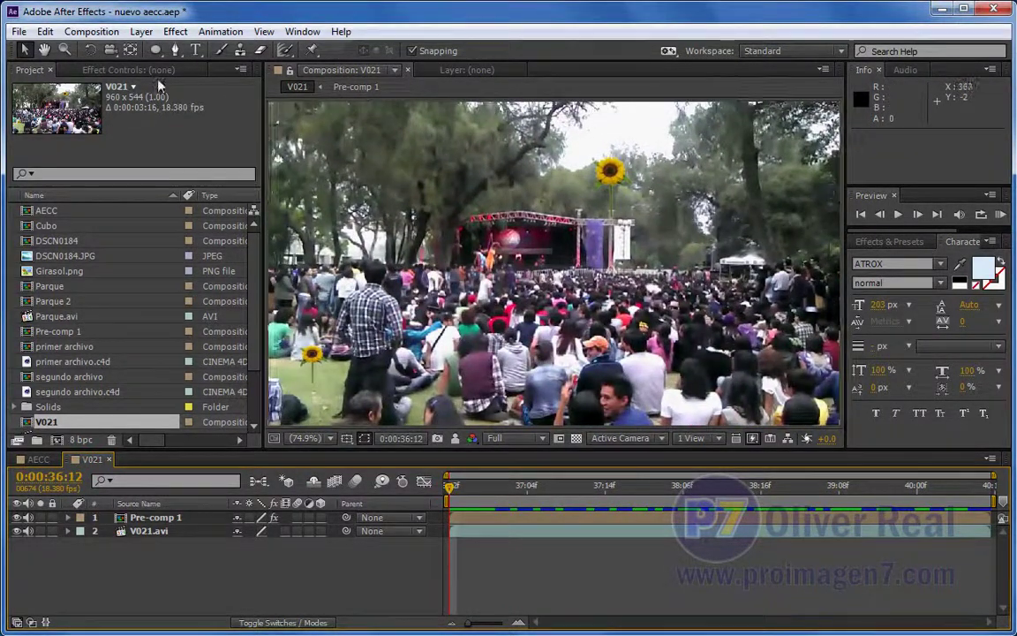
{"action": "left_click", "coordinate": [86, 35]}
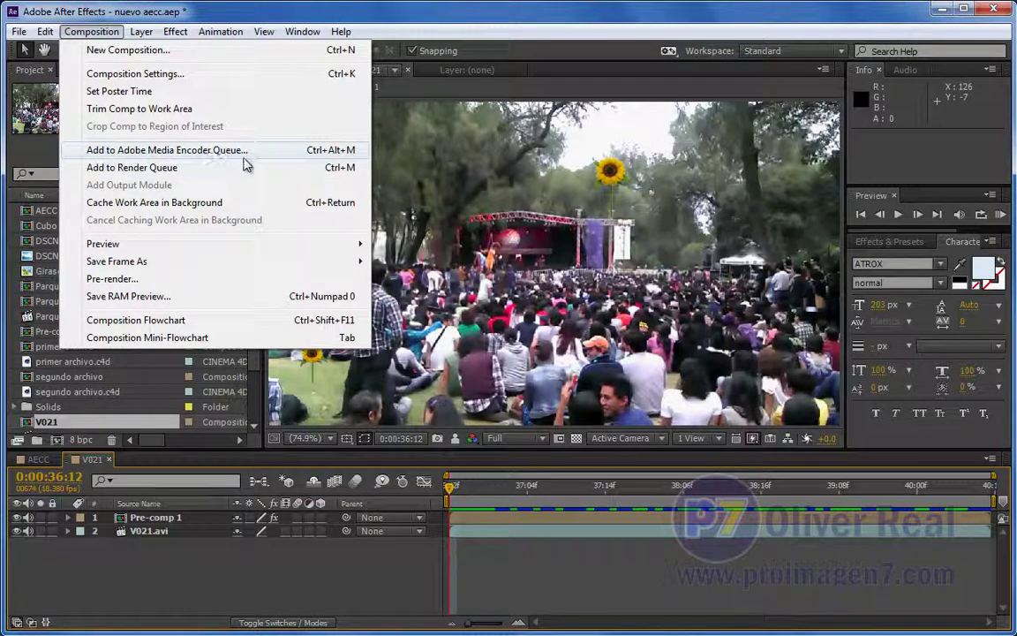
- Send V021 to the Media Encoder queue, then review and accept the General preferences
{"action": "left_click", "coordinate": [183, 155]}
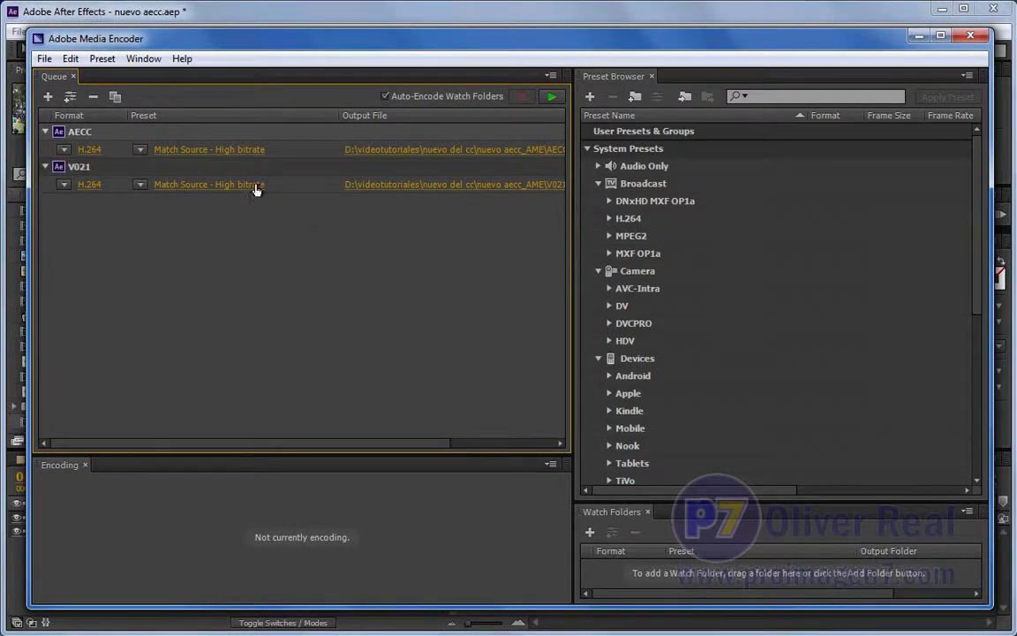
{"action": "left_click", "coordinate": [71, 58]}
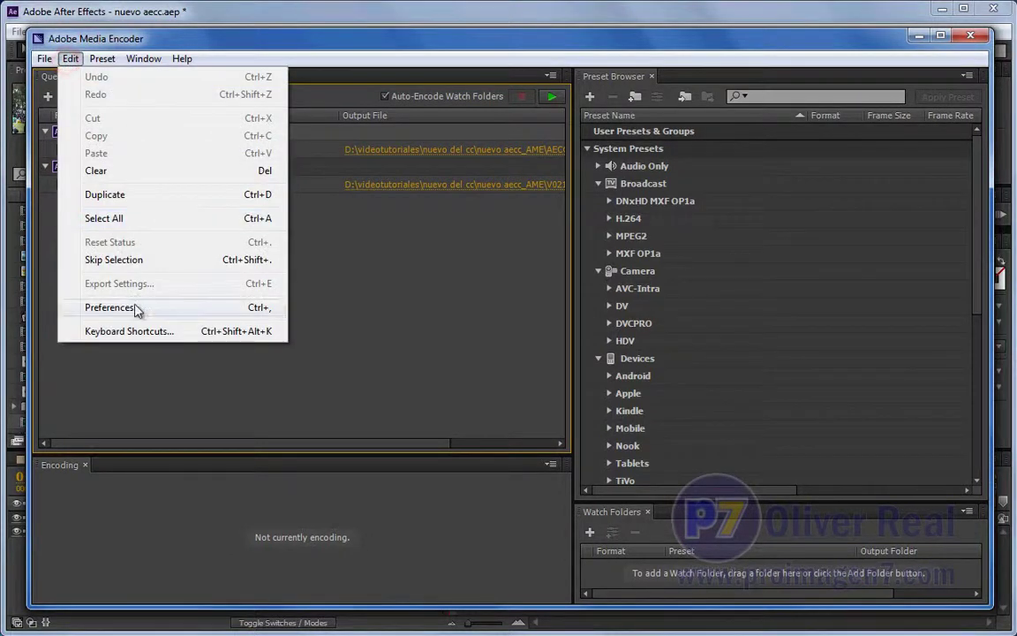
{"action": "left_click", "coordinate": [137, 308]}
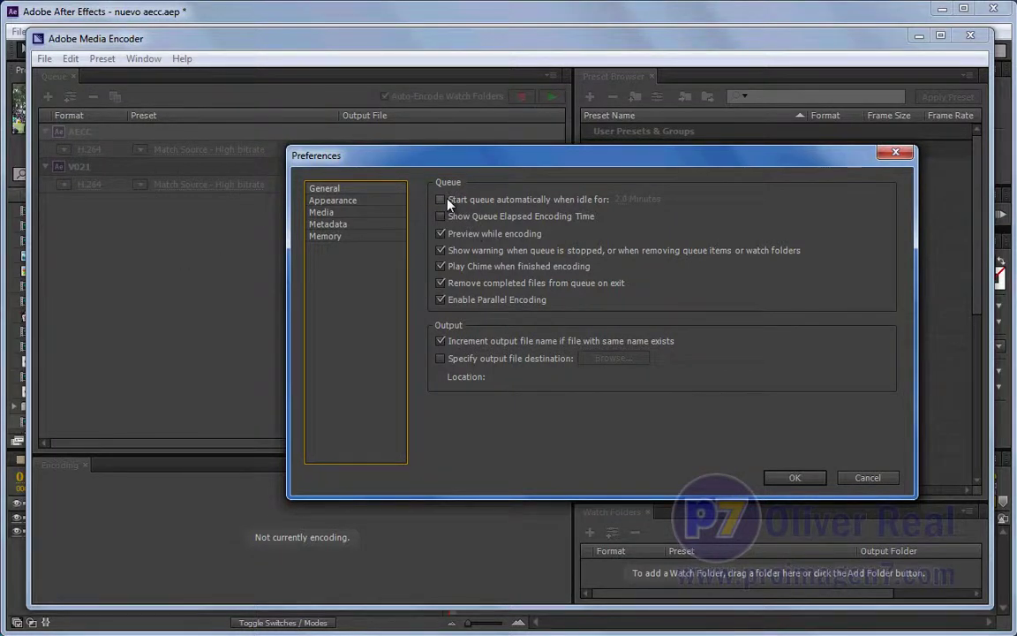
{"action": "left_click", "coordinate": [795, 477]}
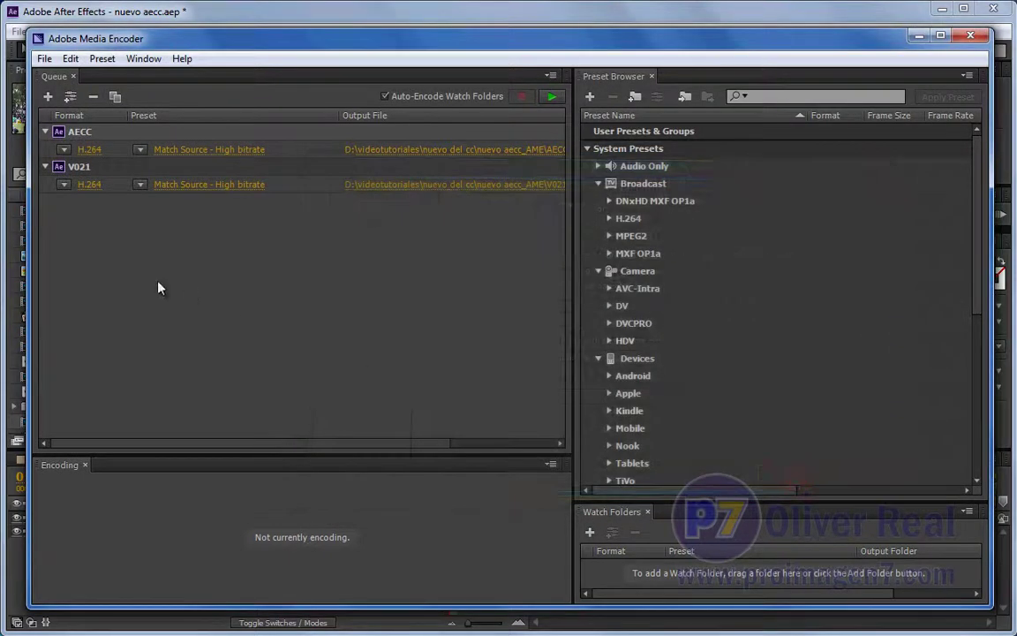
- Delete the AECC job from the queue, confirm the removal, and select the V021 job
{"action": "left_click", "coordinate": [209, 301]}
{"action": "left_click", "coordinate": [73, 131]}
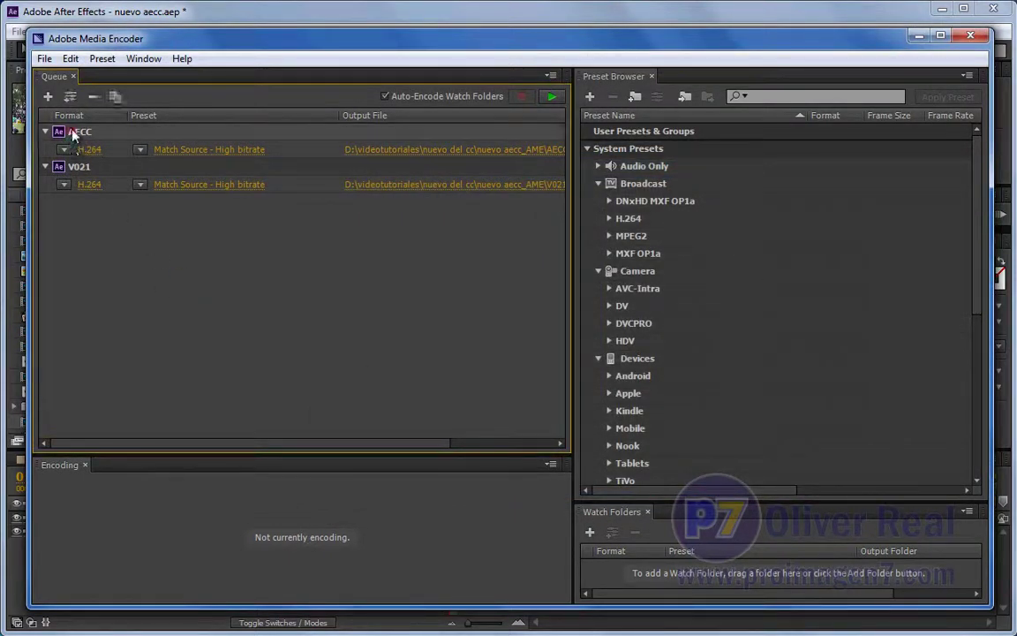
{"action": "key", "text": "Delete"}
{"action": "left_click", "coordinate": [590, 360]}
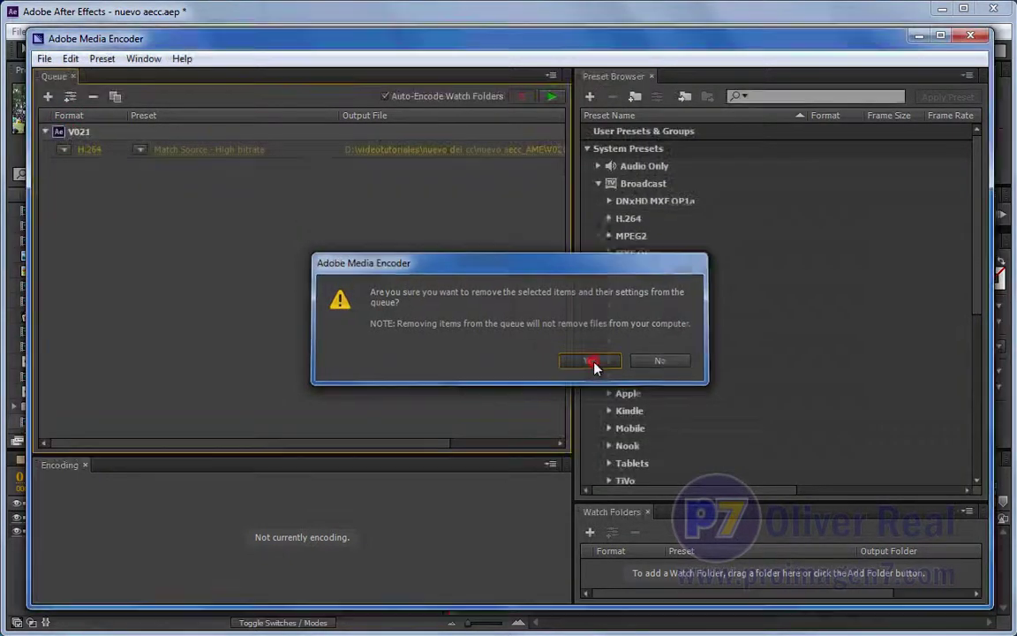
{"action": "left_click", "coordinate": [287, 282]}
{"action": "left_click", "coordinate": [79, 132]}
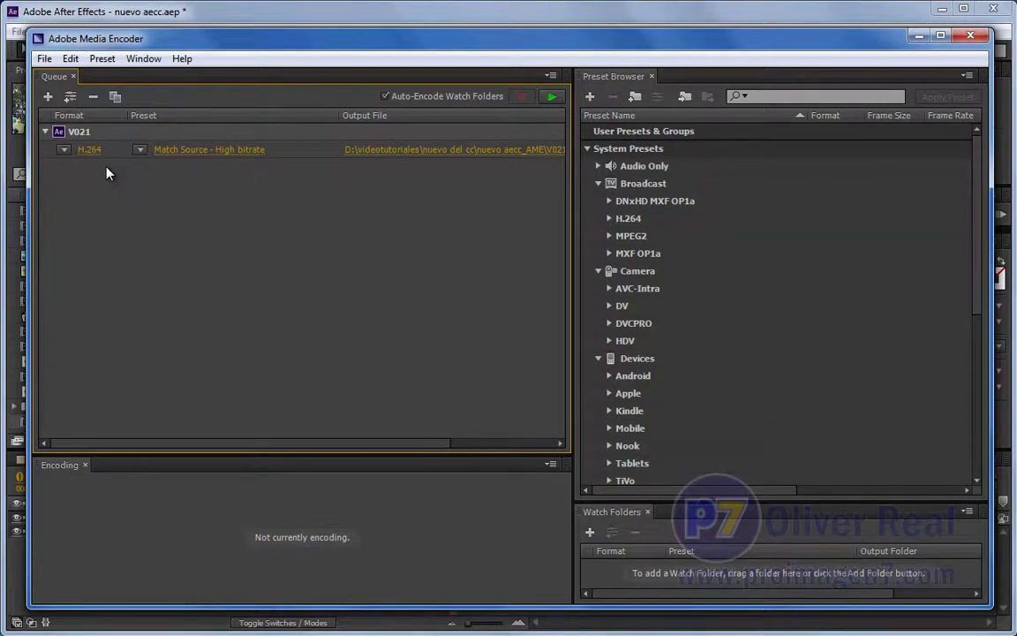
- Open V021's Export Settings and review the H.264 format with its Match Source preset
{"action": "left_click", "coordinate": [86, 151]}
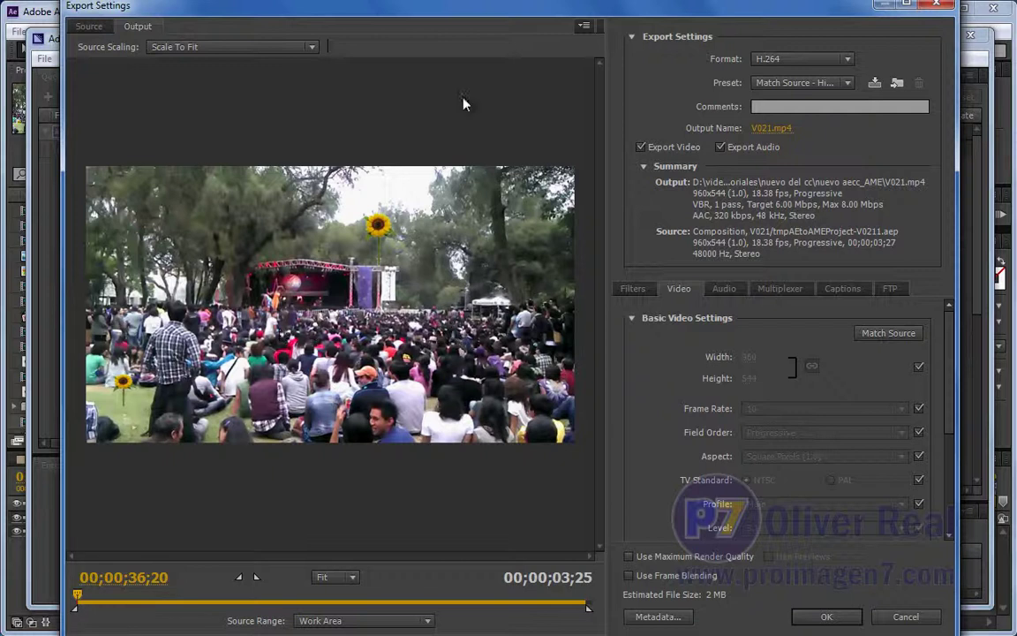
{"action": "left_click_drag", "start_coordinate": [454, 5], "coordinate": [451, 26]}
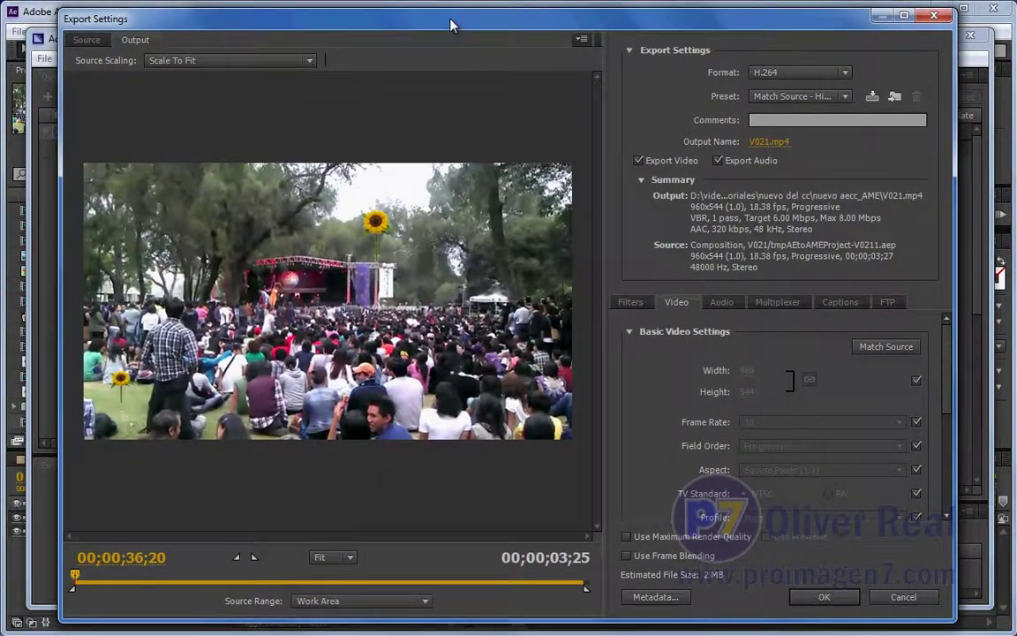
{"action": "left_click", "coordinate": [837, 73]}
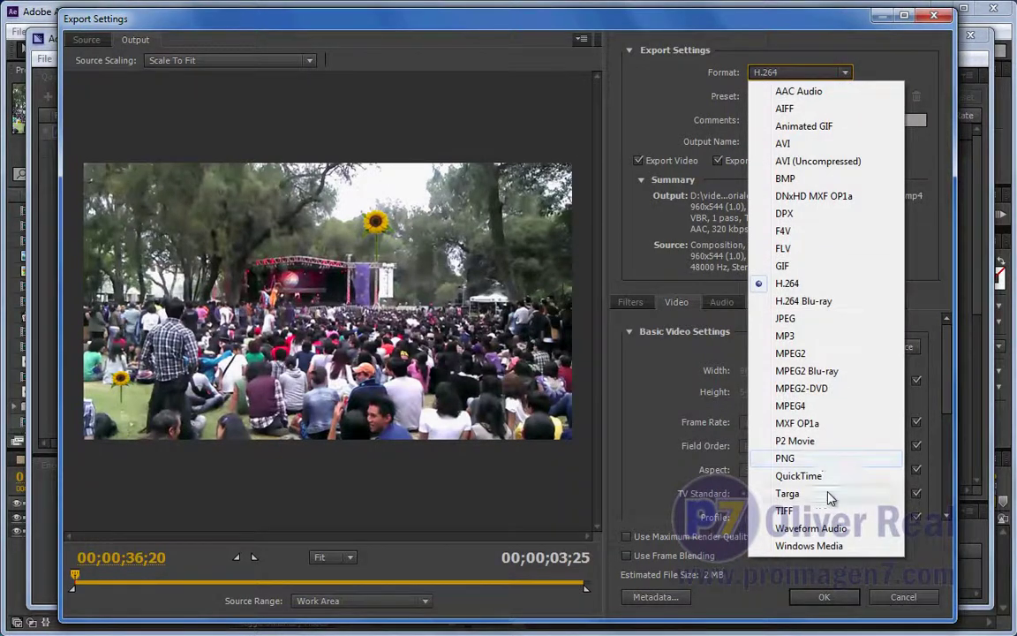
{"action": "left_click", "coordinate": [647, 86]}
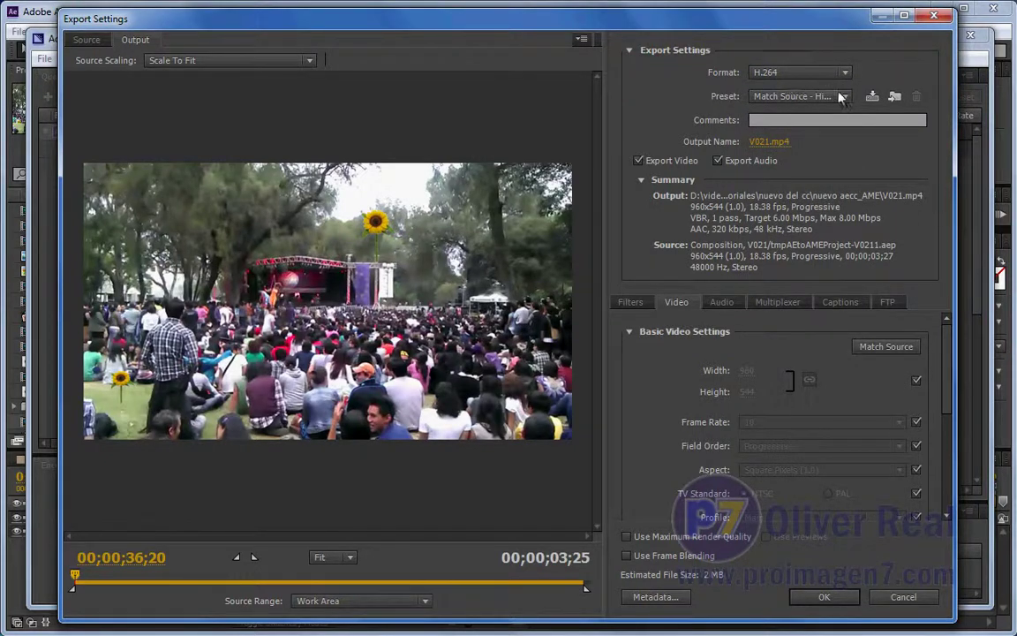
{"action": "left_click", "coordinate": [843, 95]}
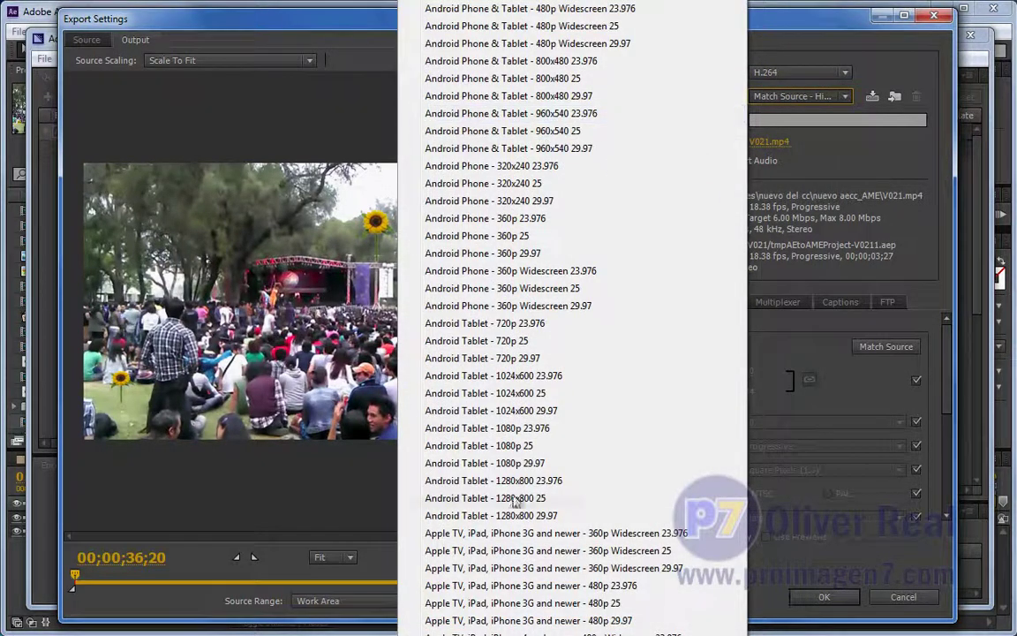
{"action": "left_click", "coordinate": [750, 176]}
- Try the AVI output format, reviewing its NTSC DV 24p preset
{"action": "left_click", "coordinate": [843, 74]}
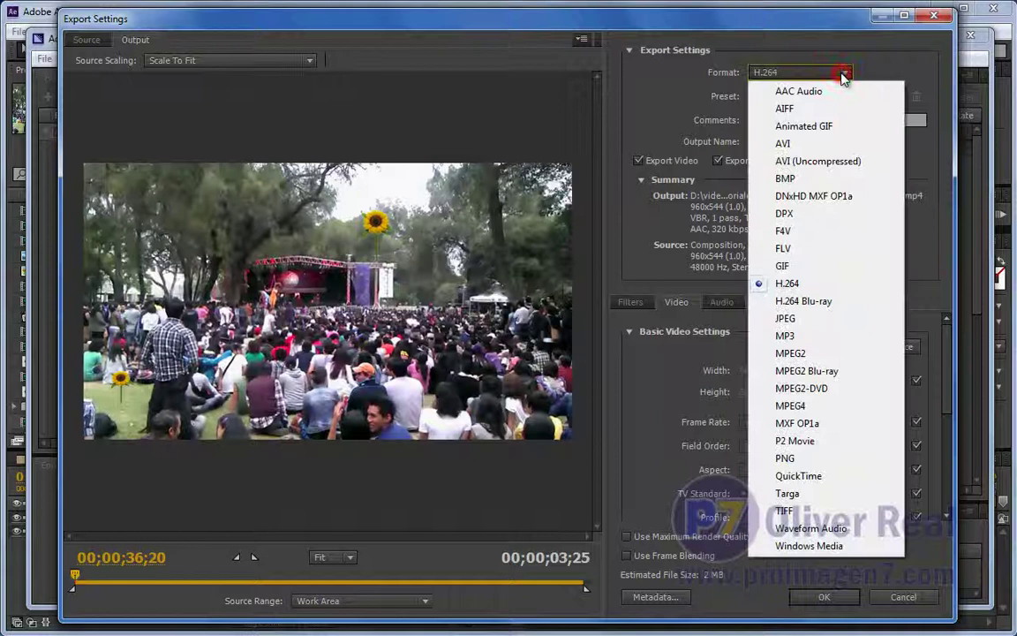
{"action": "left_click", "coordinate": [800, 143]}
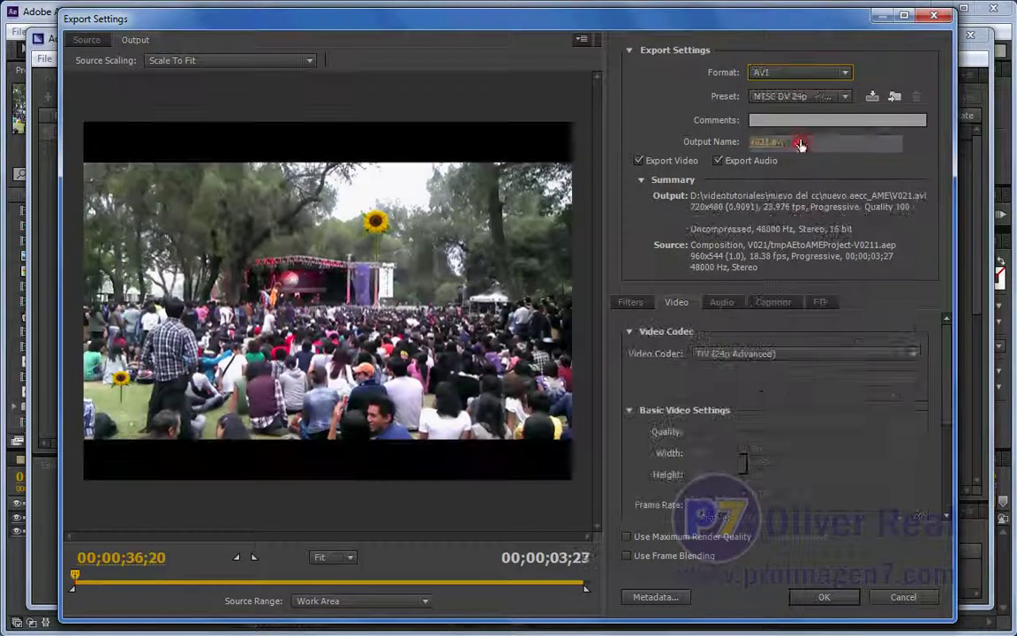
{"action": "left_click", "coordinate": [843, 95]}
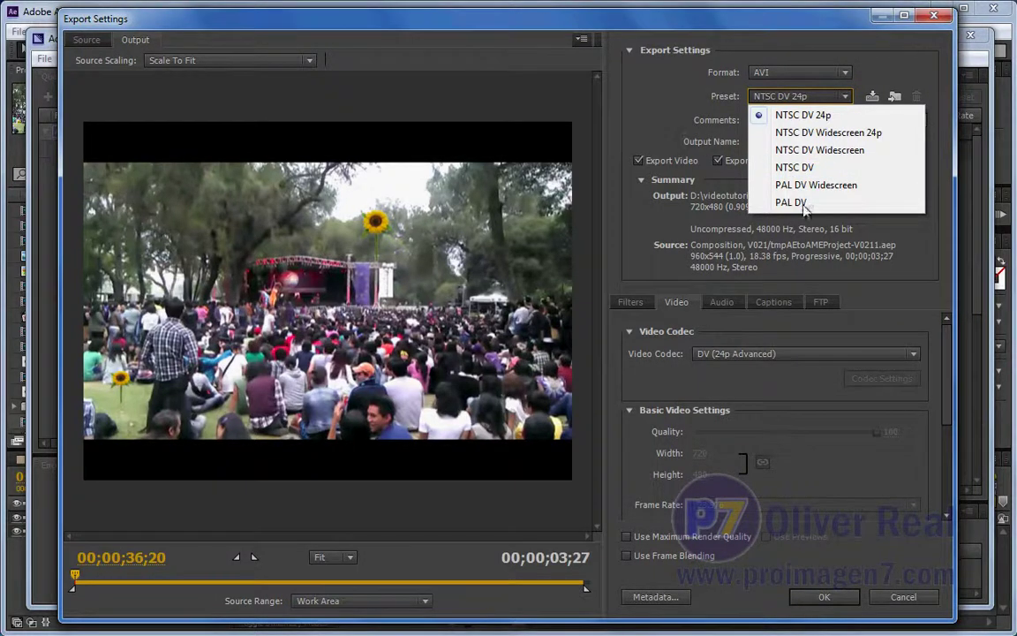
{"action": "left_click", "coordinate": [648, 123]}
- Preview the JPEG format's presets, then set the export format back to H.264
{"action": "left_click", "coordinate": [845, 75]}
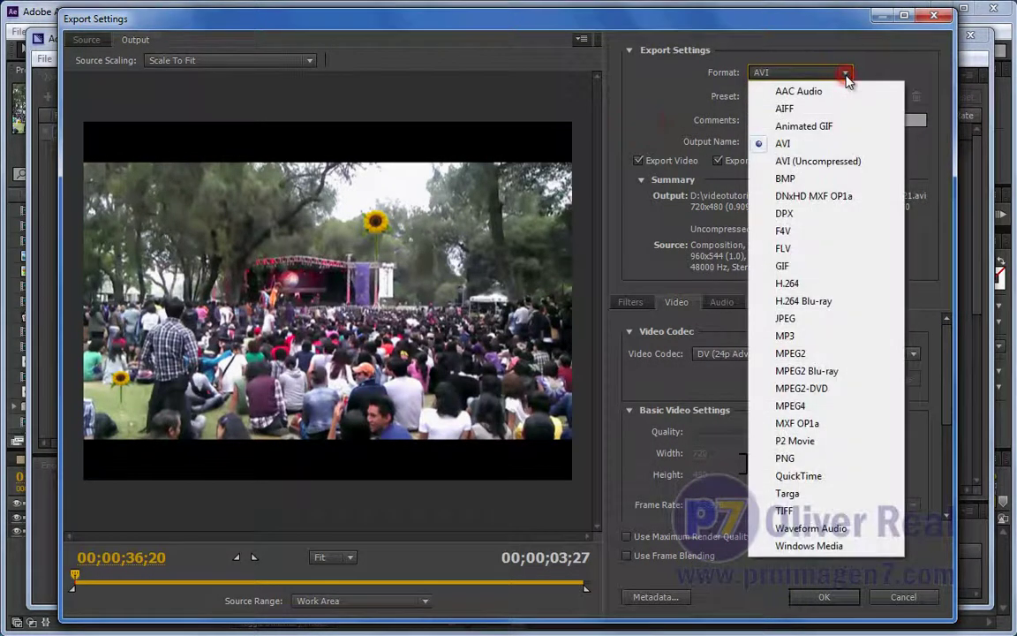
{"action": "left_click", "coordinate": [786, 318]}
{"action": "left_click", "coordinate": [844, 98]}
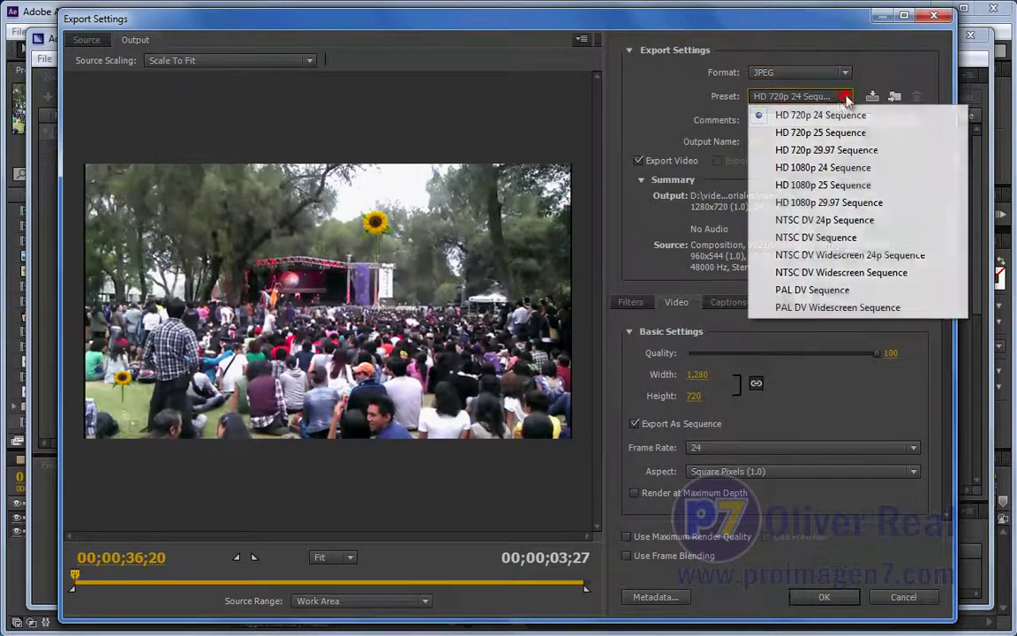
{"action": "left_click", "coordinate": [661, 99]}
{"action": "left_click", "coordinate": [845, 72]}
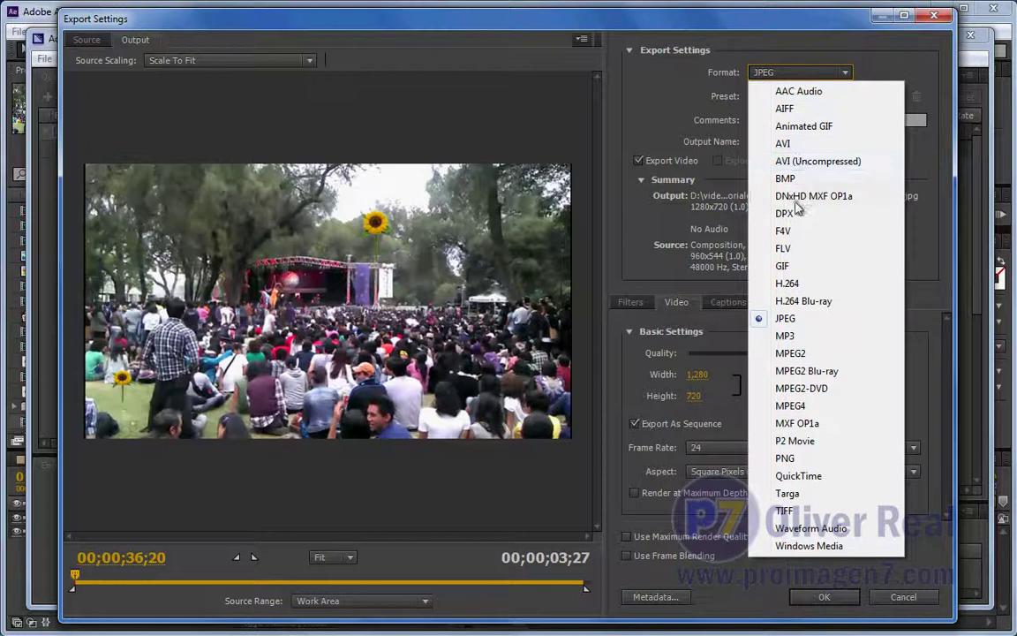
{"action": "left_click", "coordinate": [789, 284]}
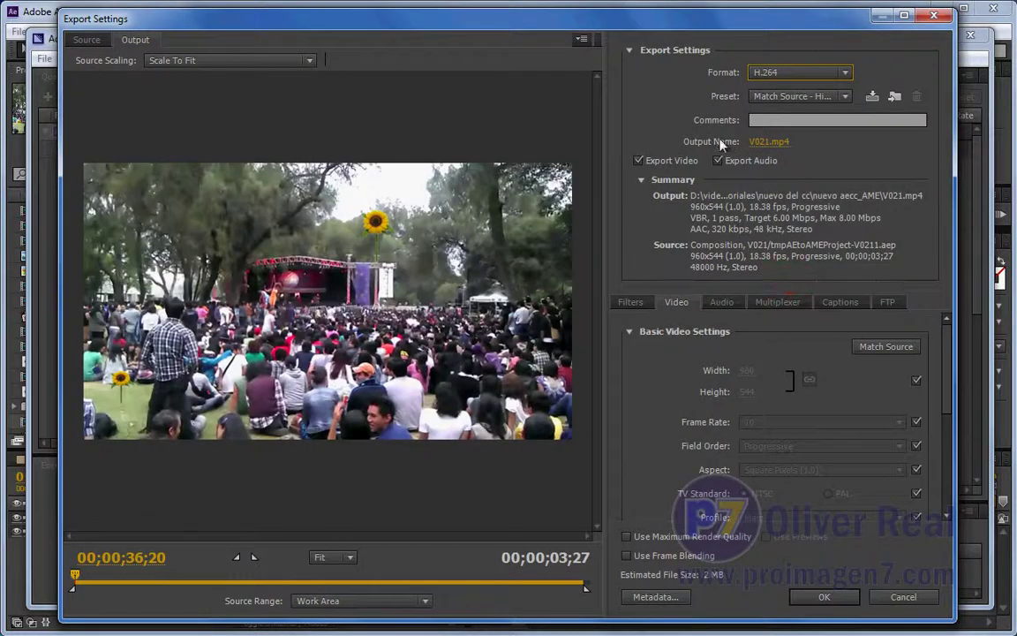
- Keep the V021.mp4 output path, match video to source (VBR 1-pass, 6/8 Mbps), and confirm
{"action": "left_click", "coordinate": [779, 140]}
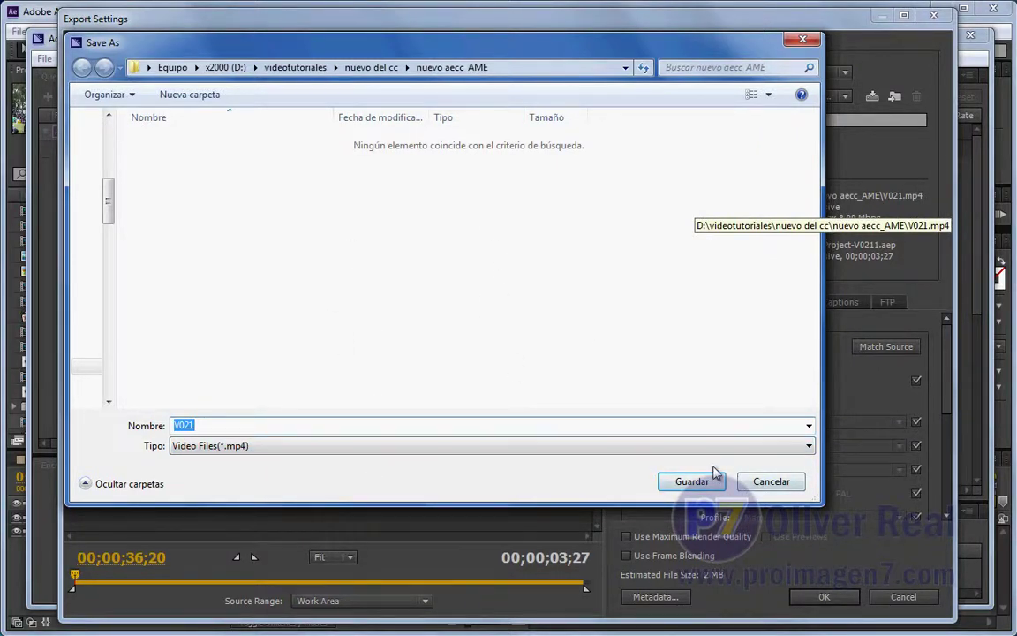
{"action": "left_click", "coordinate": [772, 481]}
{"action": "left_click", "coordinate": [856, 159]}
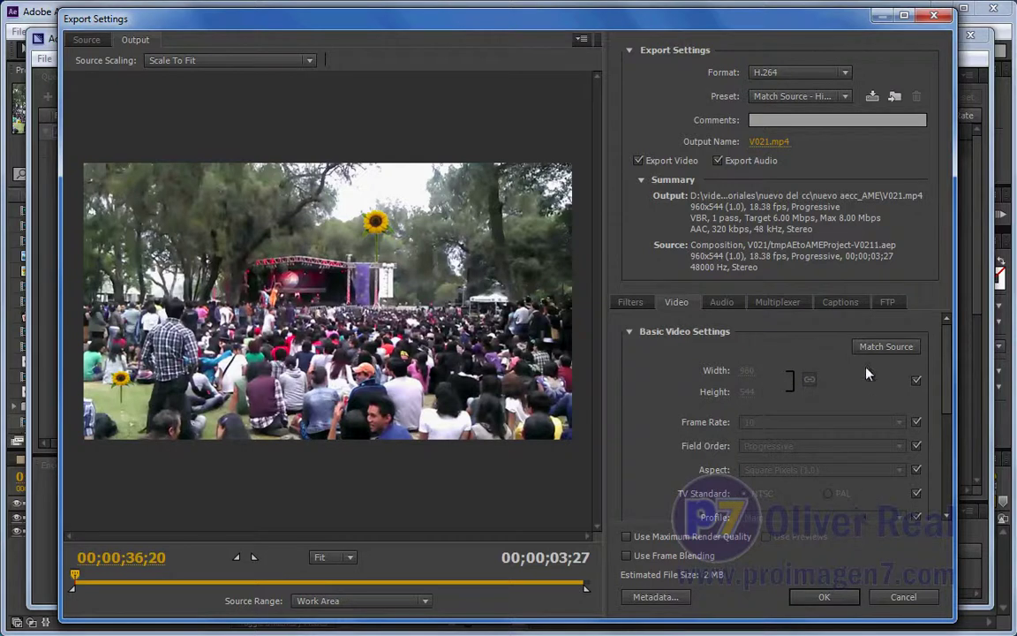
{"action": "left_click", "coordinate": [886, 347]}
{"action": "left_click_drag", "start_coordinate": [947, 362], "coordinate": [951, 480]}
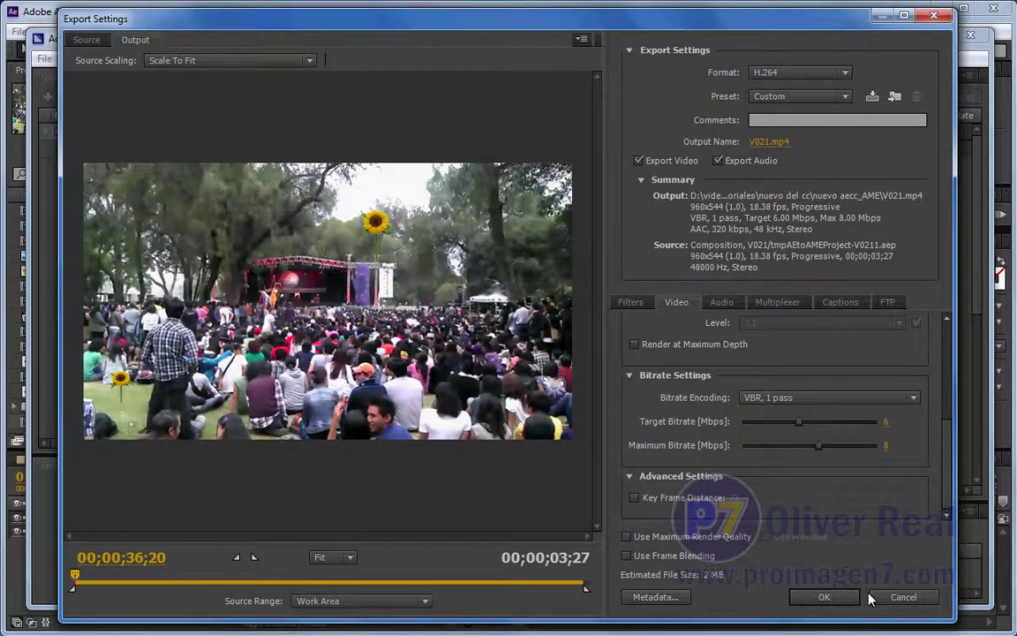
{"action": "left_click", "coordinate": [823, 597]}
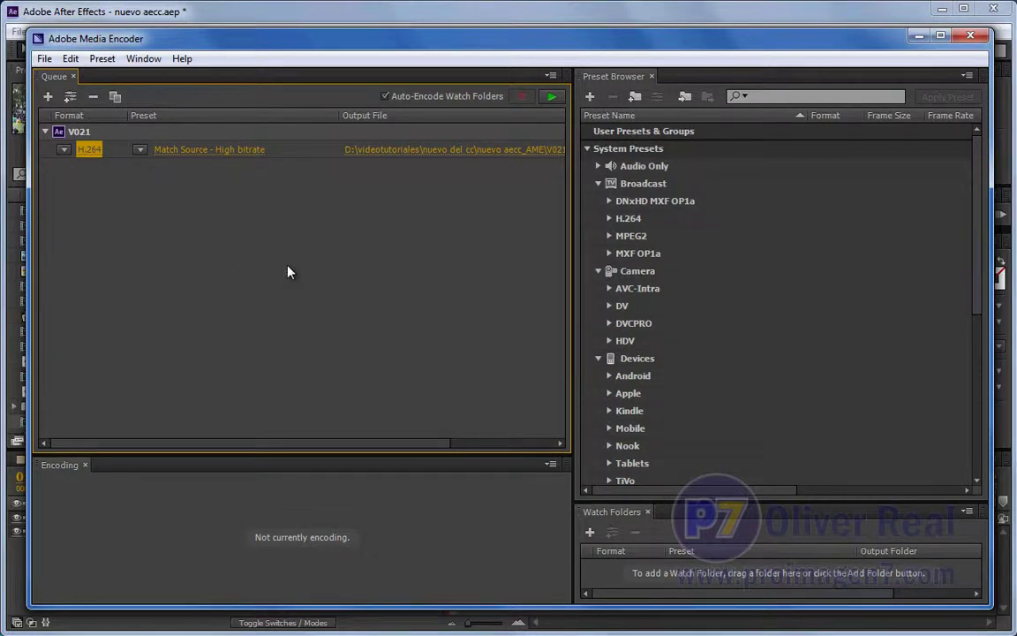
- Add V021 to the After Effects Render Queue and open its Lossless output module settings
{"action": "left_click", "coordinate": [265, 13]}
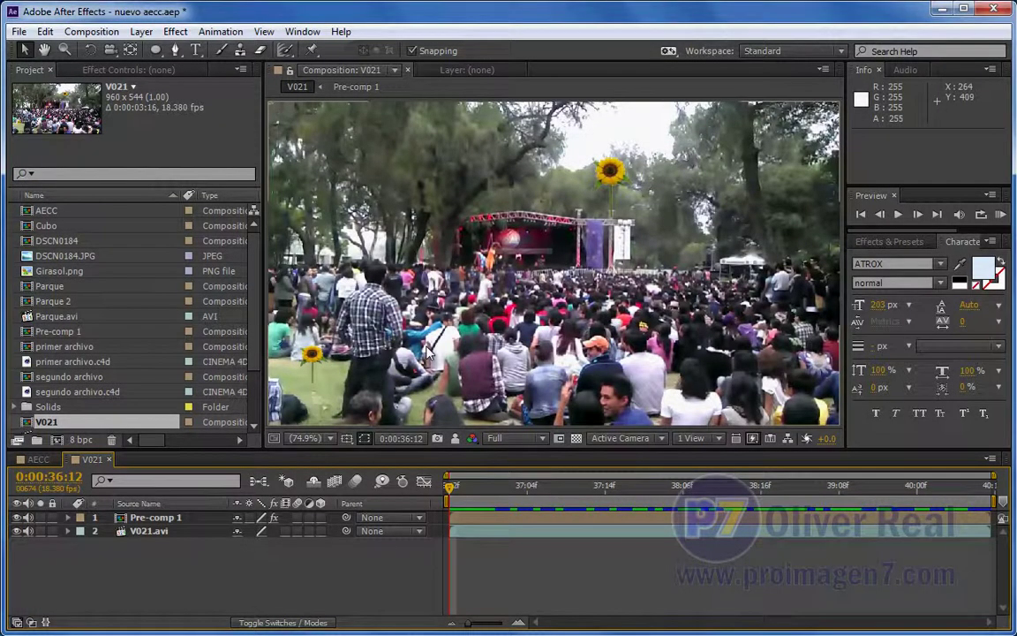
{"action": "left_click", "coordinate": [104, 33]}
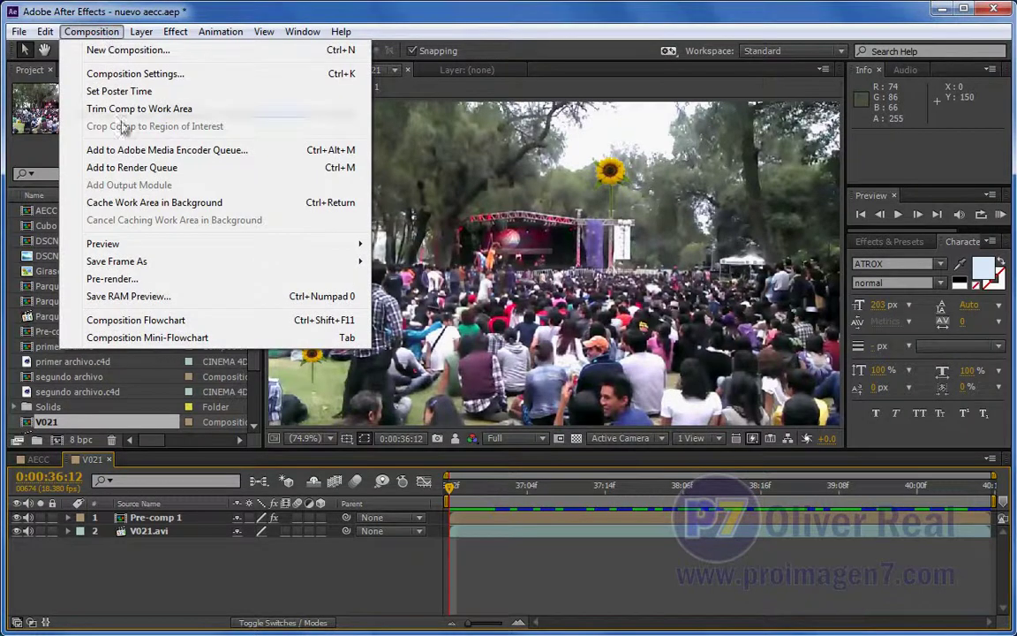
{"action": "left_click", "coordinate": [131, 167]}
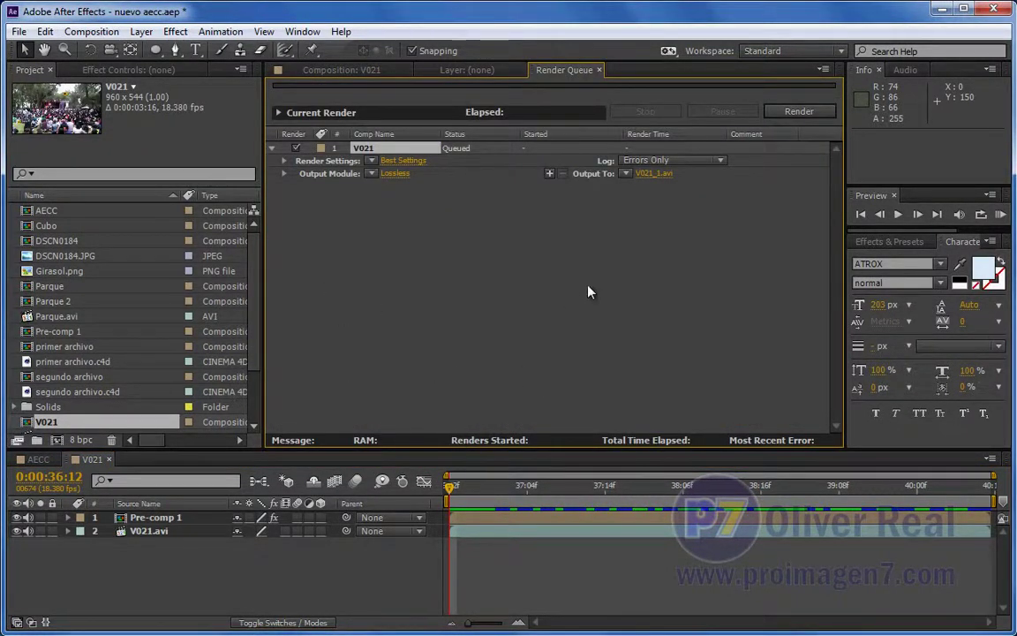
{"action": "left_click", "coordinate": [396, 173]}
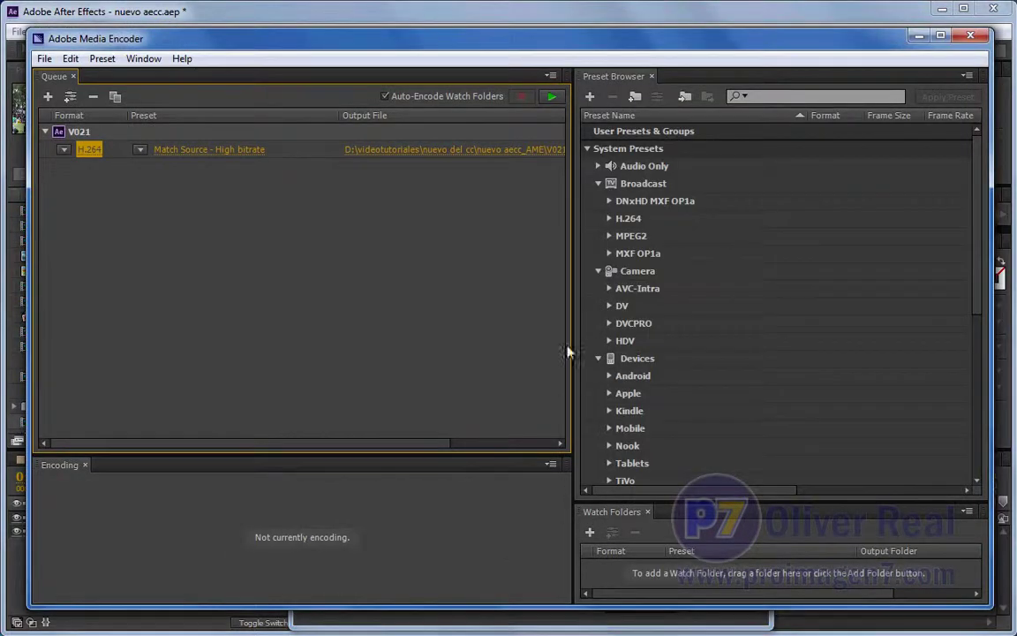
{"action": "left_click", "coordinate": [89, 151]}
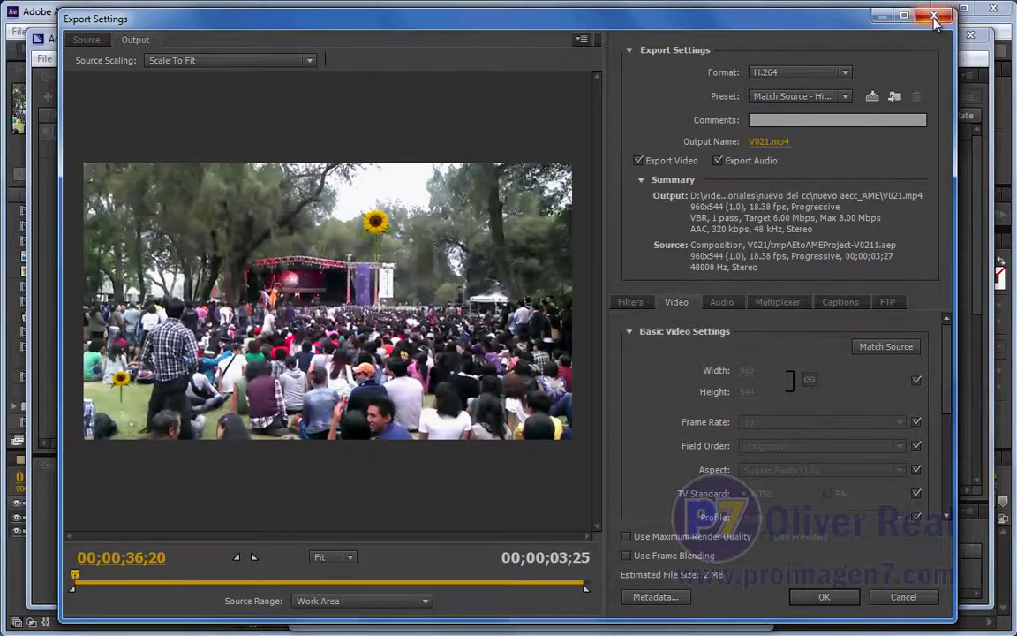
{"action": "key", "text": "Return"}
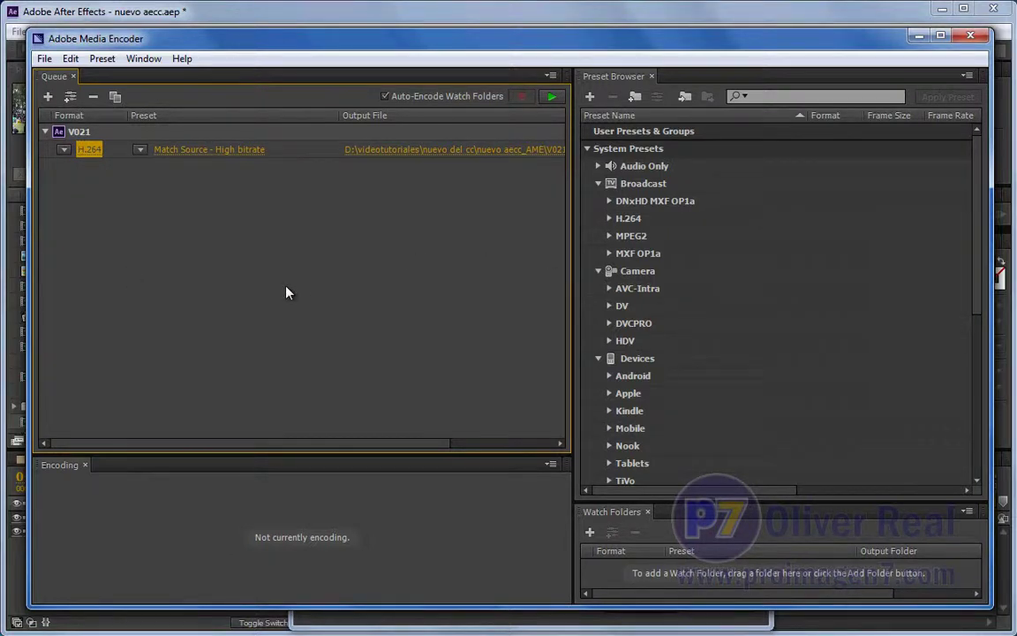
- Check V021's export settings and output path without changes, then start the Media Encoder queue
{"action": "left_click", "coordinate": [192, 150]}
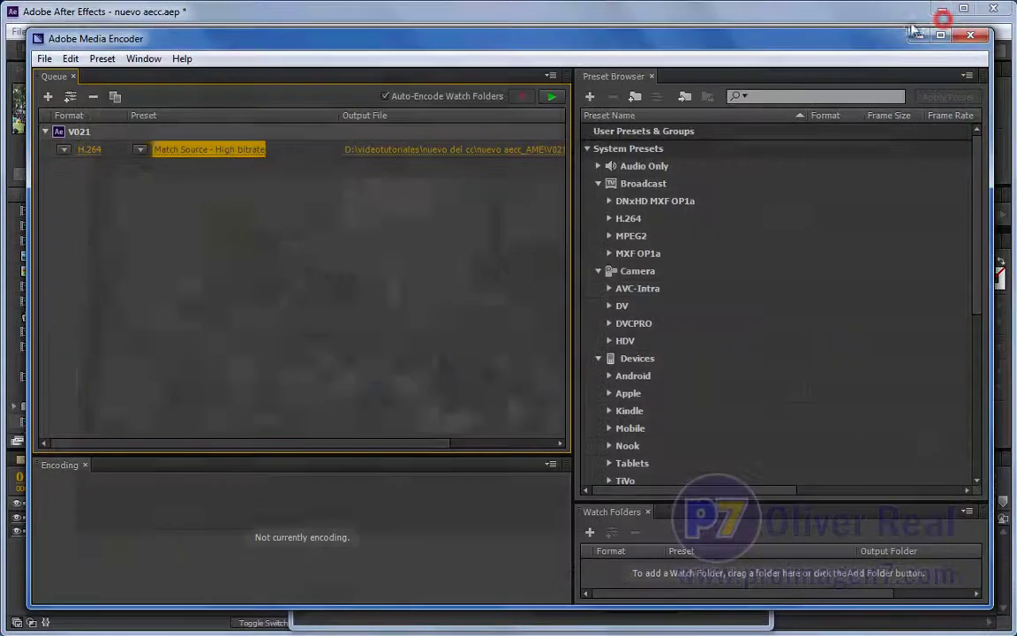
{"action": "left_click", "coordinate": [933, 15]}
{"action": "left_click", "coordinate": [381, 151]}
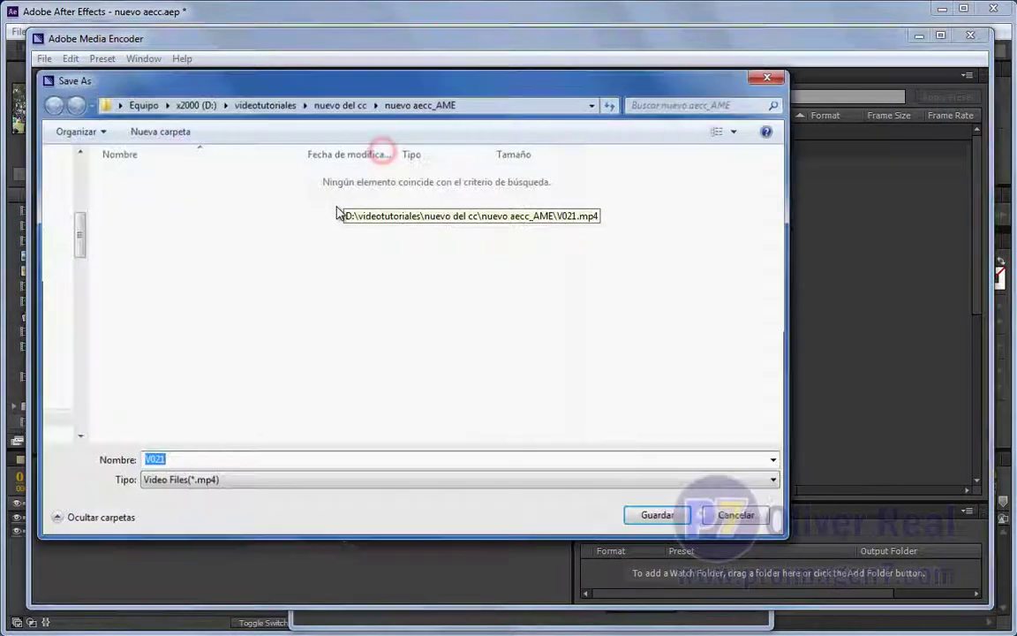
{"action": "left_click", "coordinate": [754, 522]}
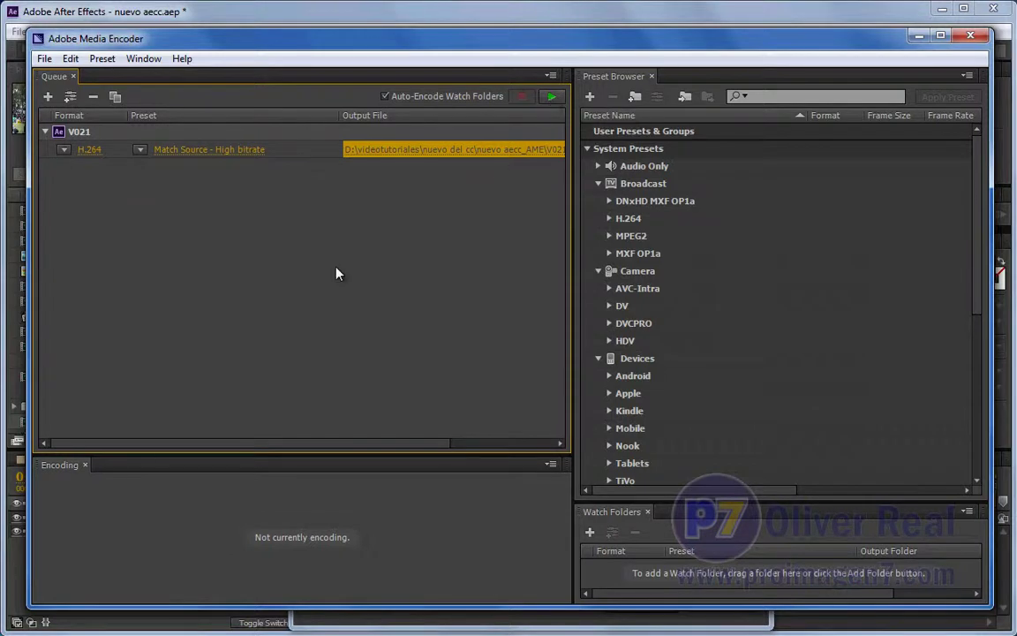
{"action": "left_click", "coordinate": [551, 96]}
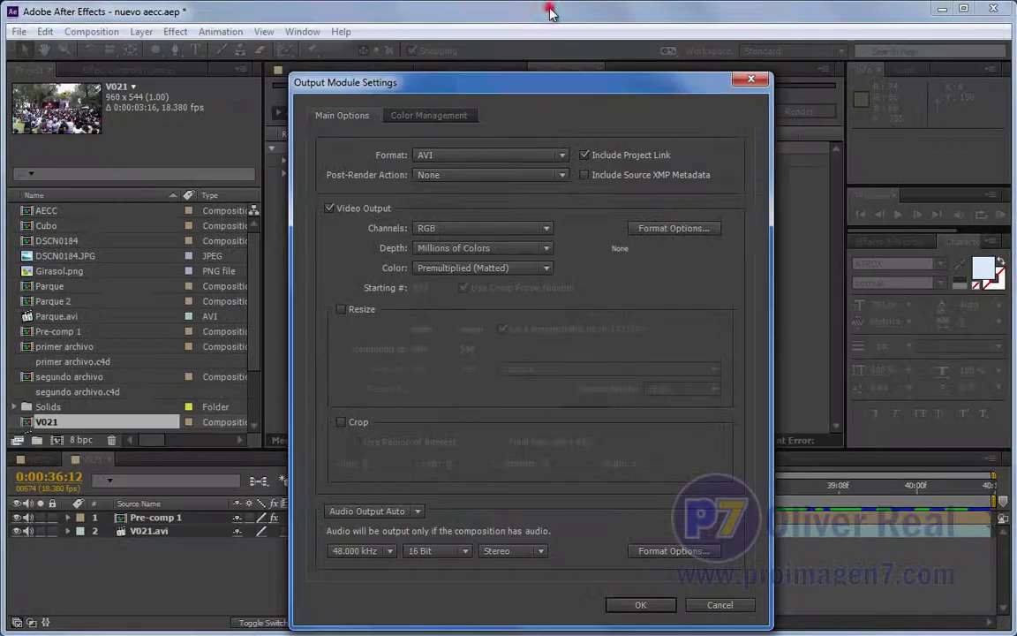
- Accept the Output Module Settings and switch the timeline to the AECC composition
{"action": "left_click", "coordinate": [717, 606]}
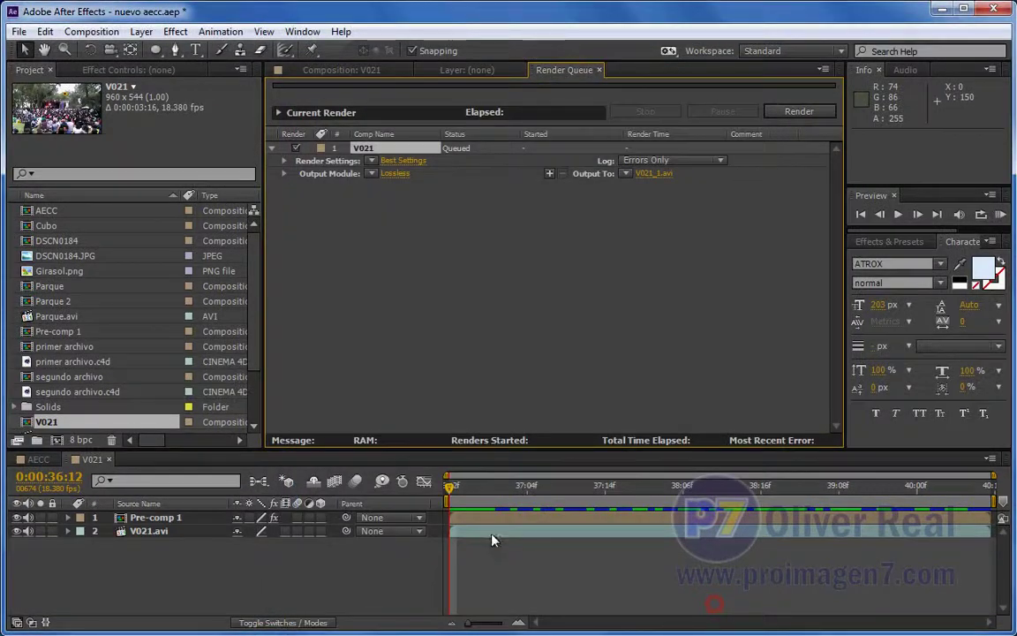
{"action": "left_click", "coordinate": [38, 460]}
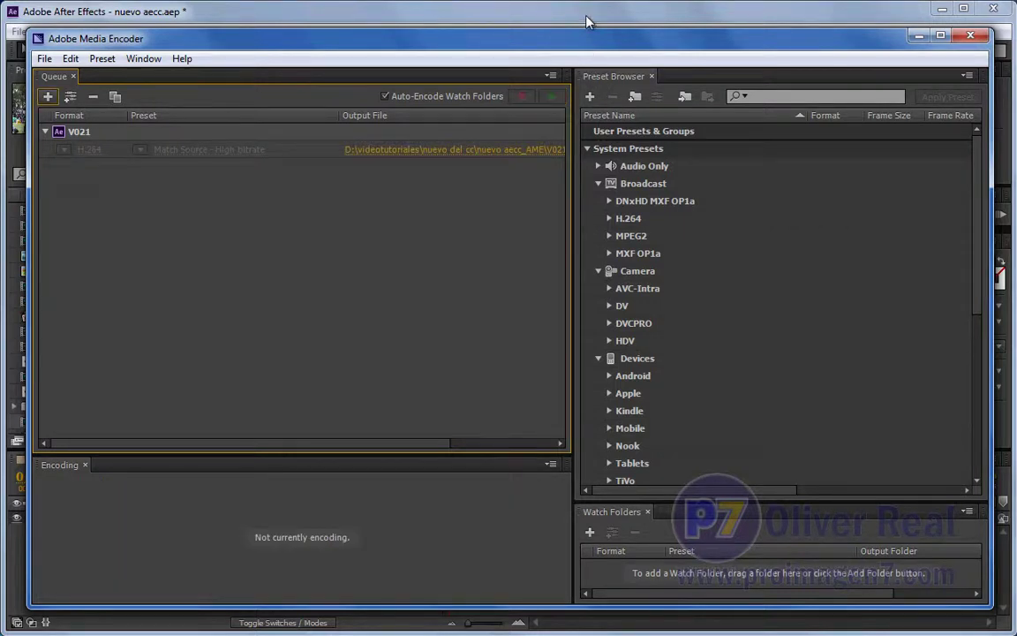
- Minimize Adobe Media Encoder to reveal After Effects with the AECC composition
{"action": "left_click", "coordinate": [919, 35]}
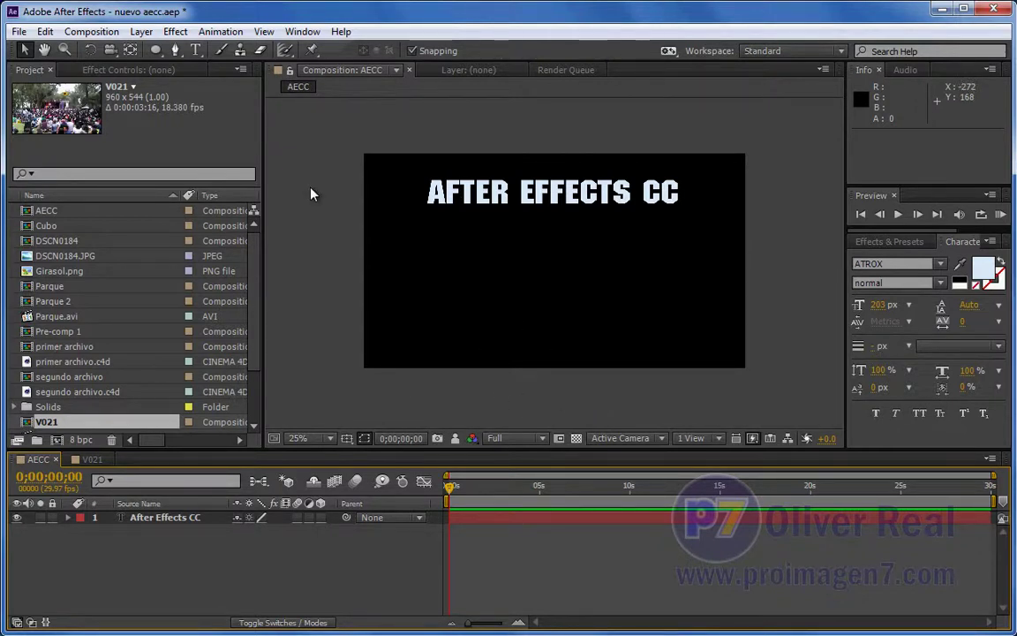
- Reopen V021 in the viewer and timeline, glancing at the Composition menu without choosing anything
{"action": "double_click", "coordinate": [40, 421]}
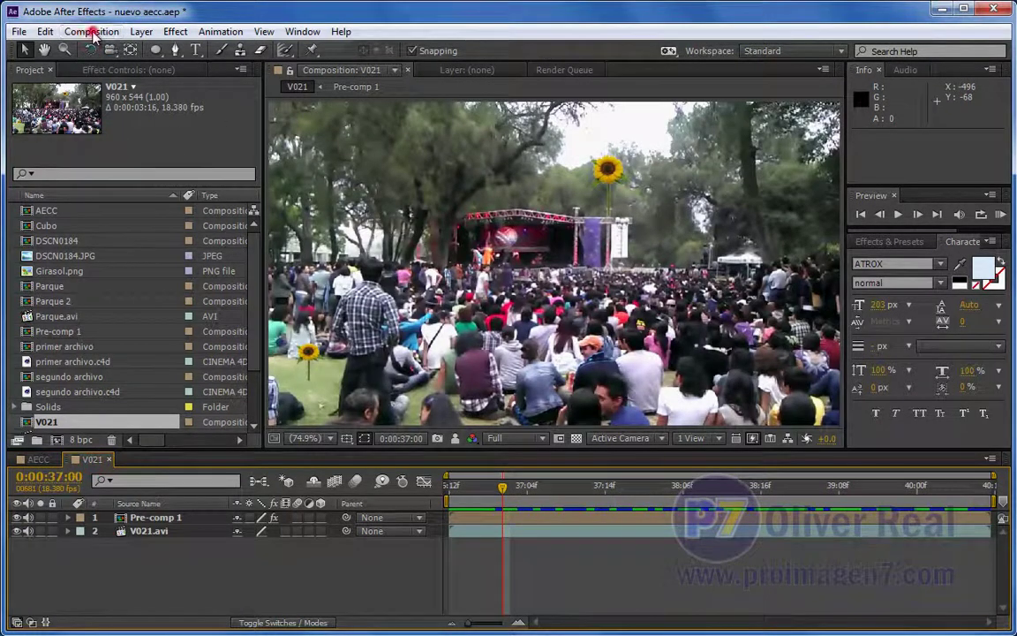
{"action": "left_click", "coordinate": [91, 32]}
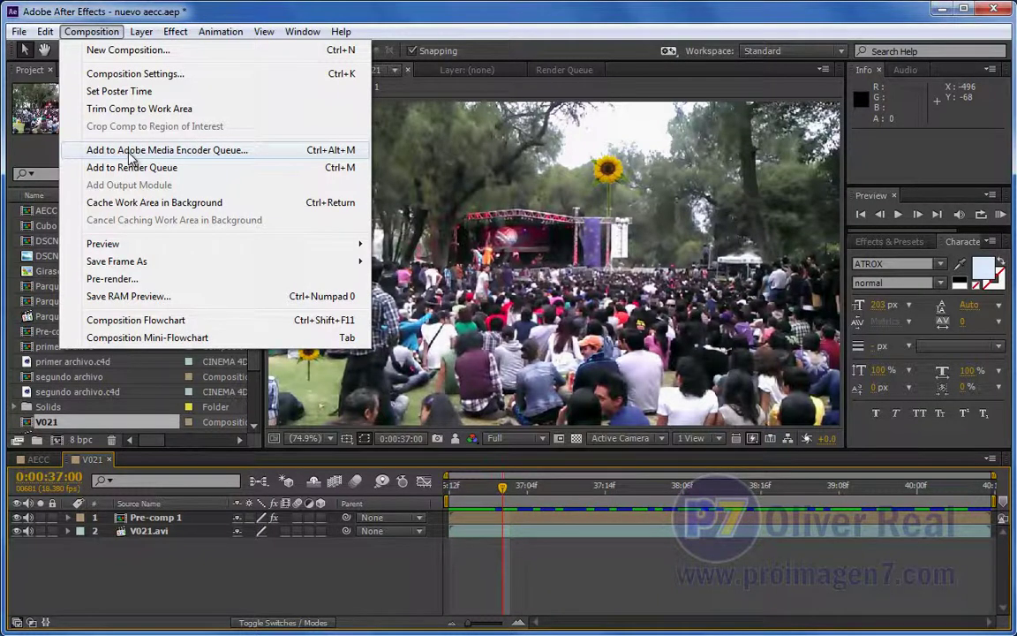
{"action": "left_click", "coordinate": [547, 12]}
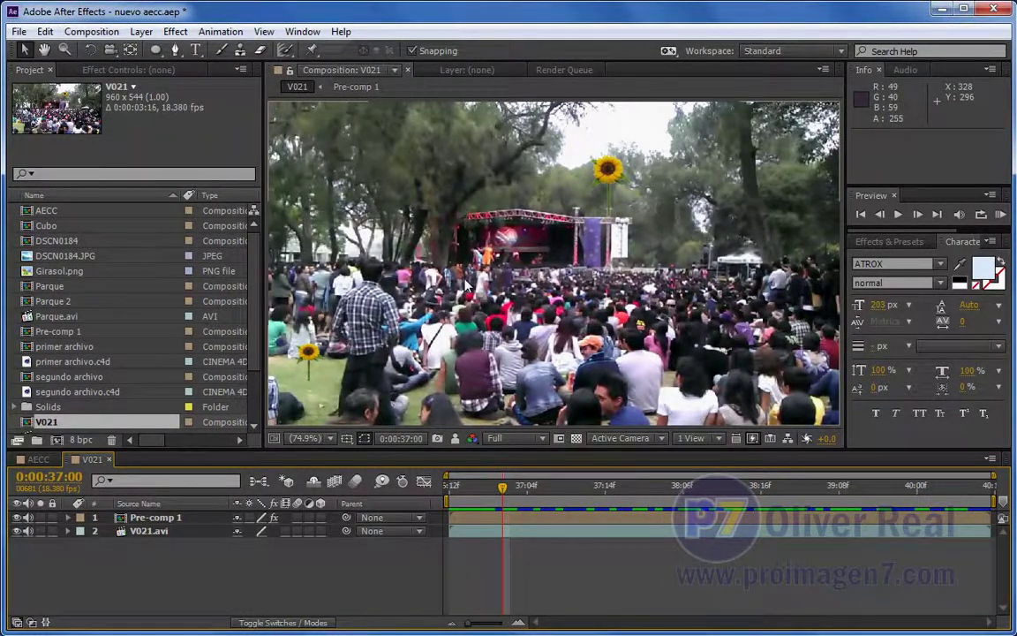